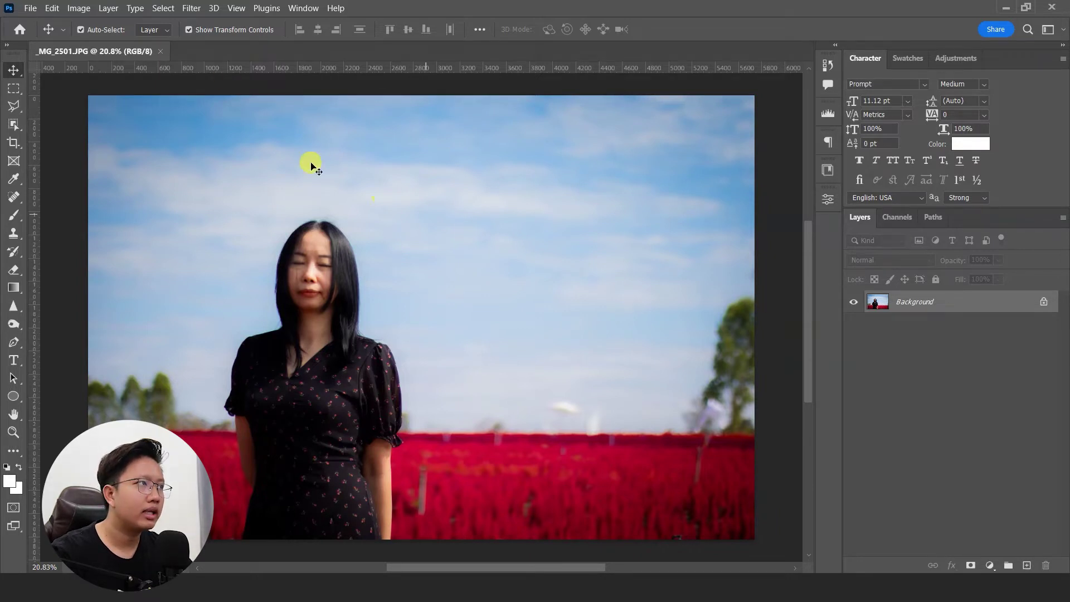
Start Sky Replacement and choose the pink-and-orange sunset preset from the Spectacular skies.
click(52, 9)
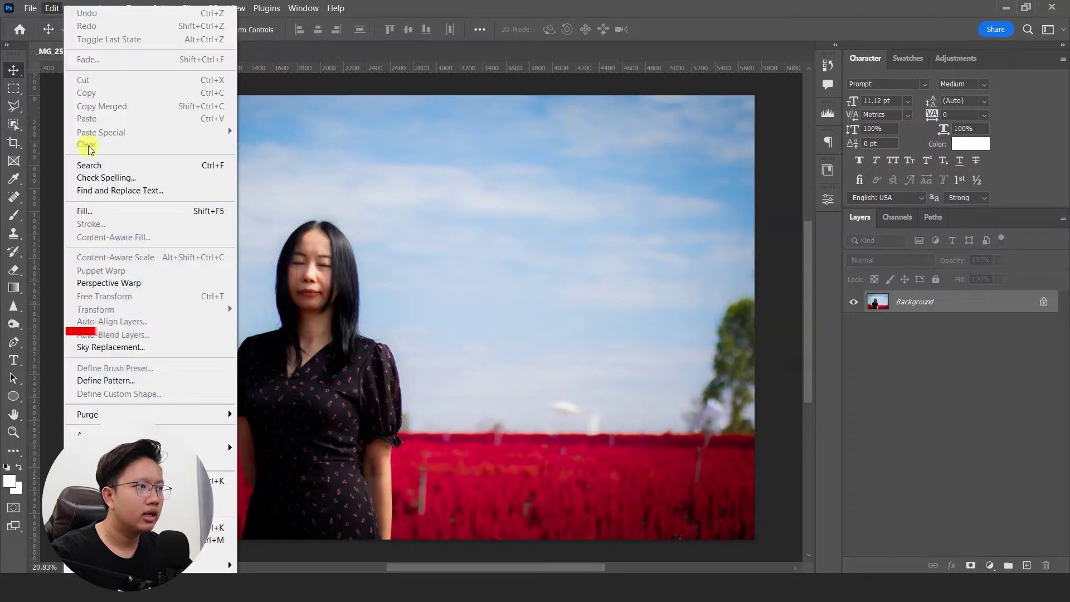
click(155, 346)
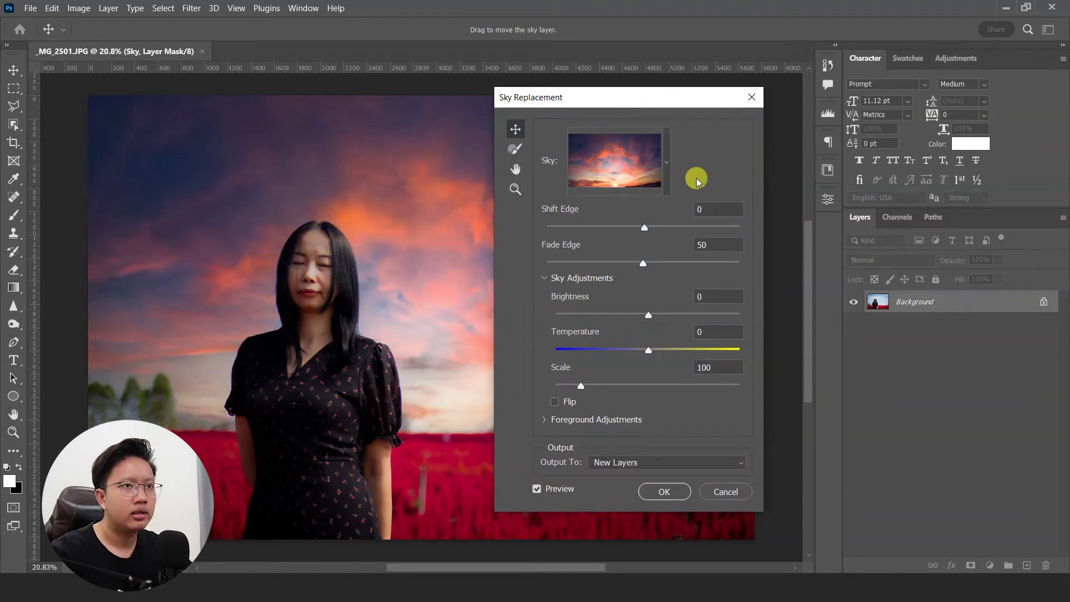
click(667, 162)
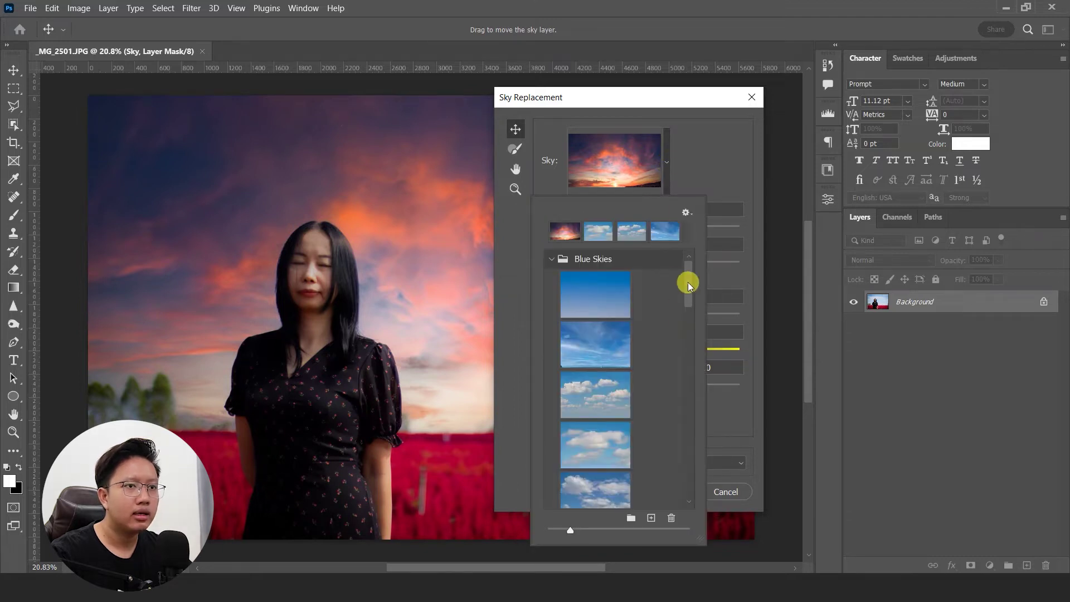
mouse_move(688, 286)
mouse_down()
mouse_move(687, 478)
mouse_move(689, 384)
mouse_up()
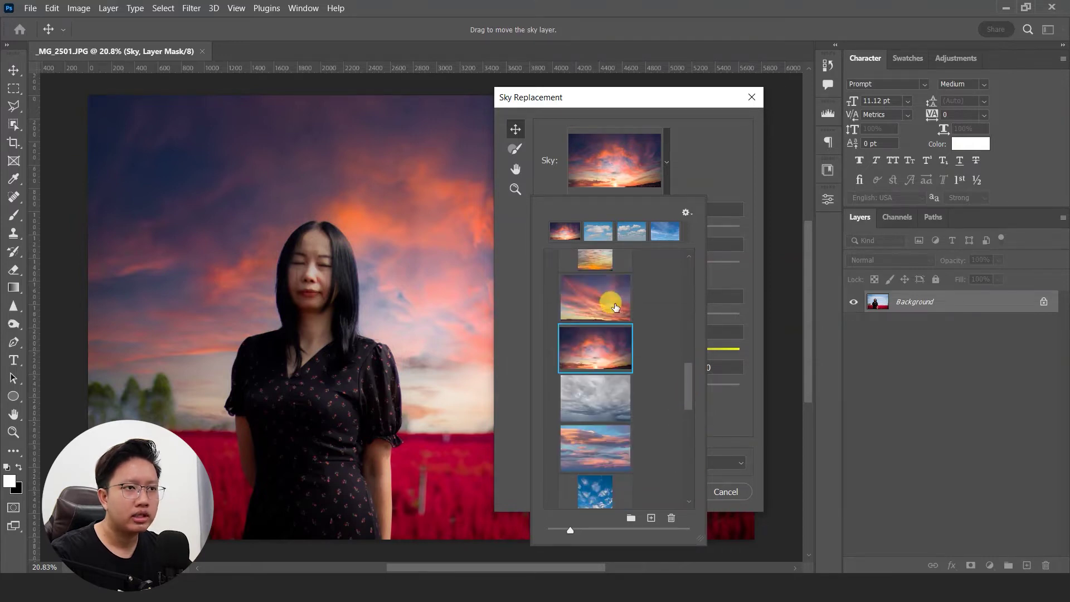
click(598, 290)
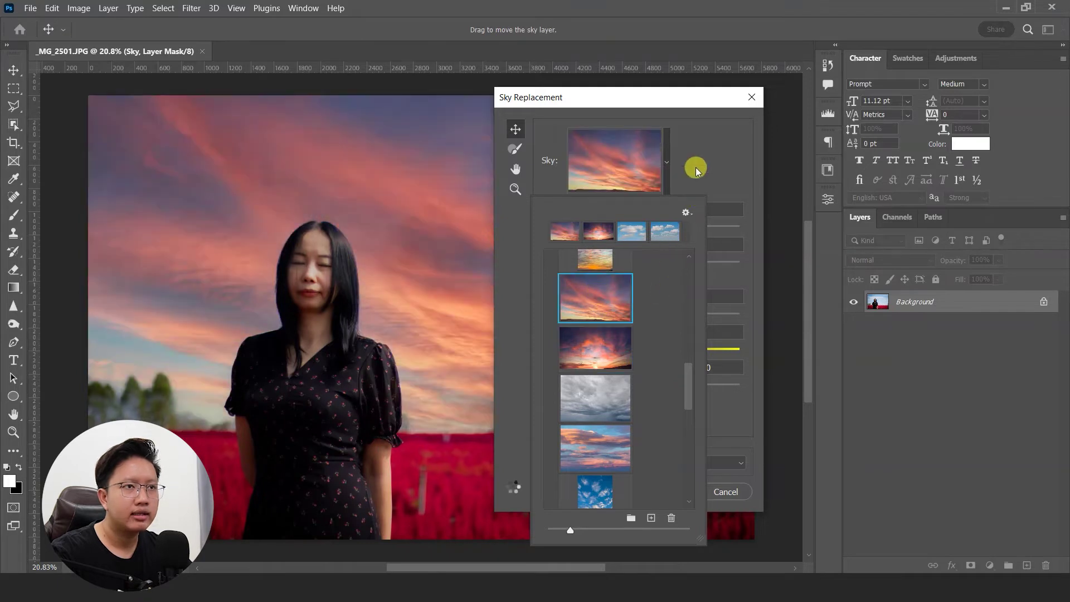
click(695, 167)
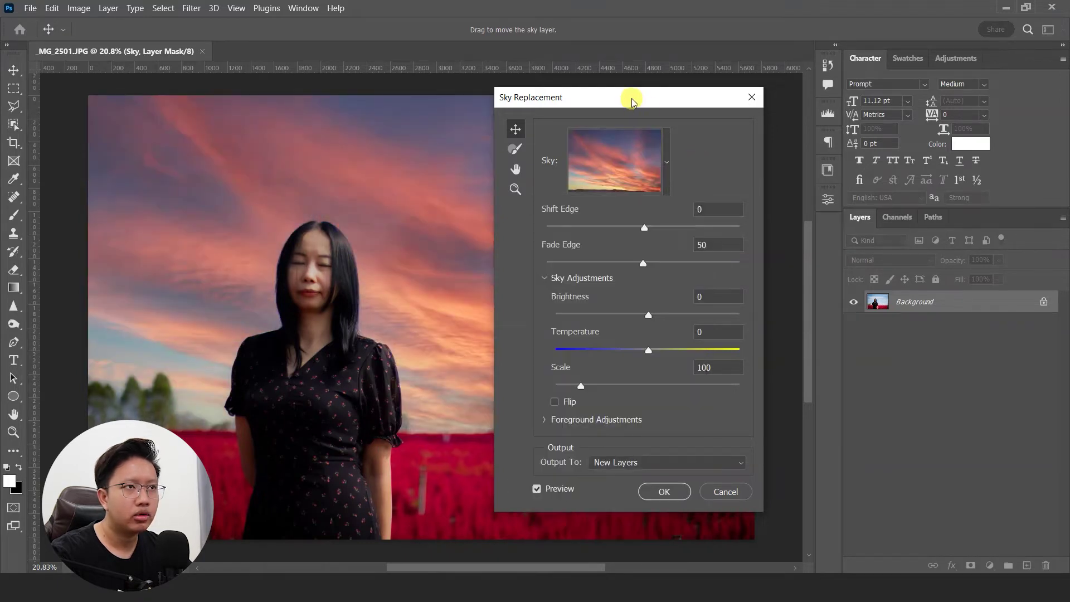
drag(632, 100, 595, 102)
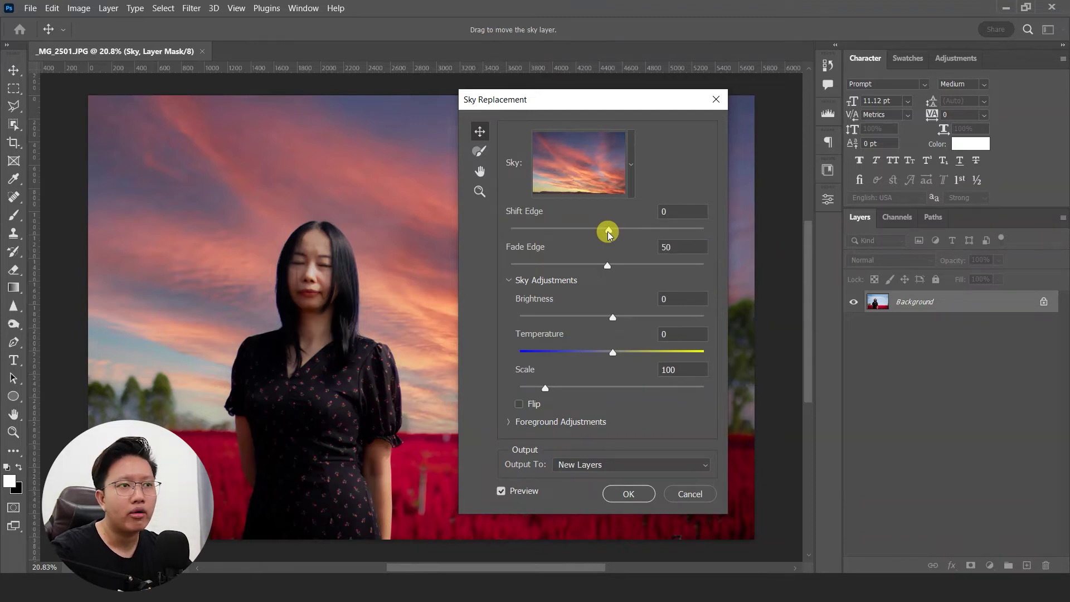
drag(609, 232, 705, 230)
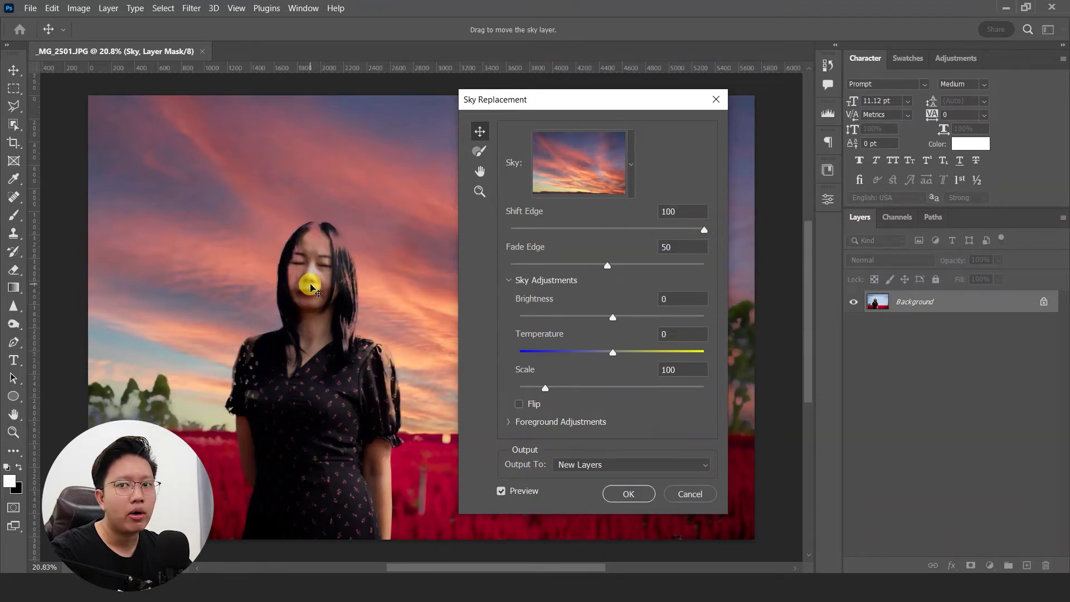
drag(626, 230, 607, 231)
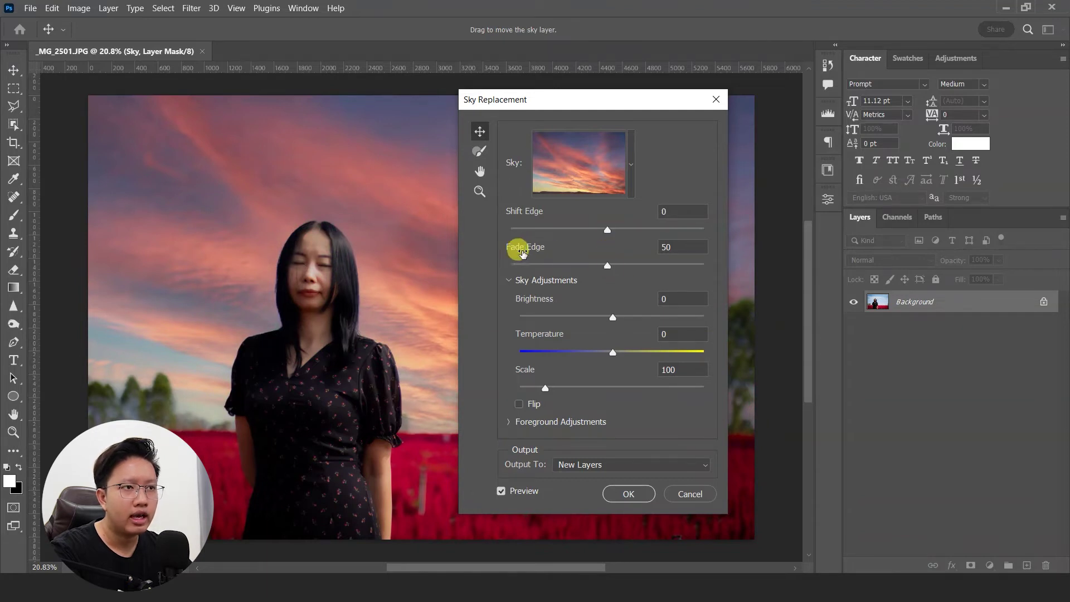
mouse_move(606, 268)
mouse_down()
mouse_move(622, 267)
mouse_move(613, 267)
mouse_up()
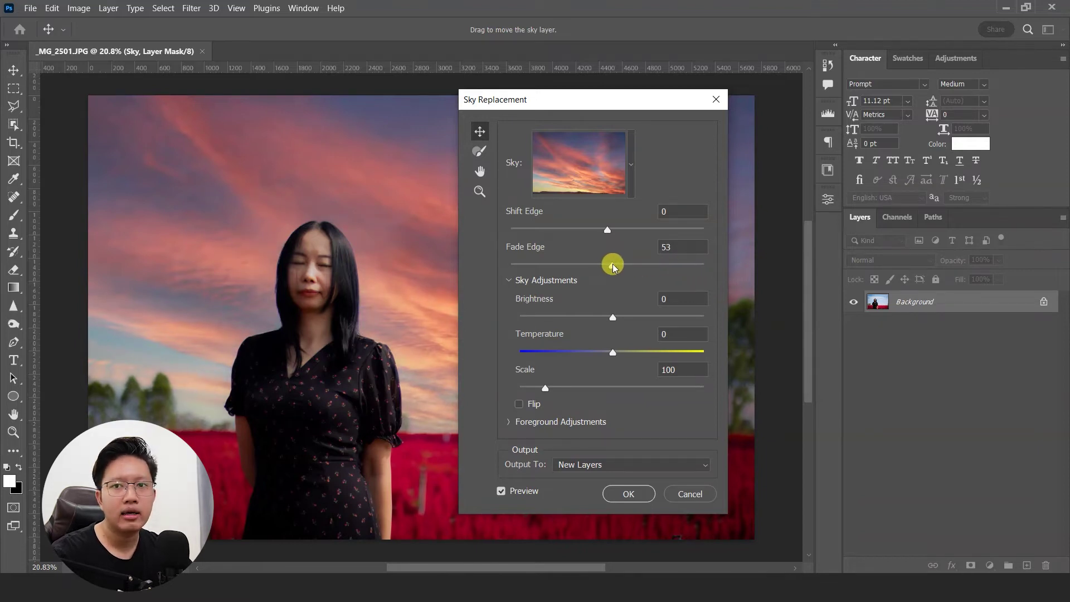
drag(613, 267, 727, 268)
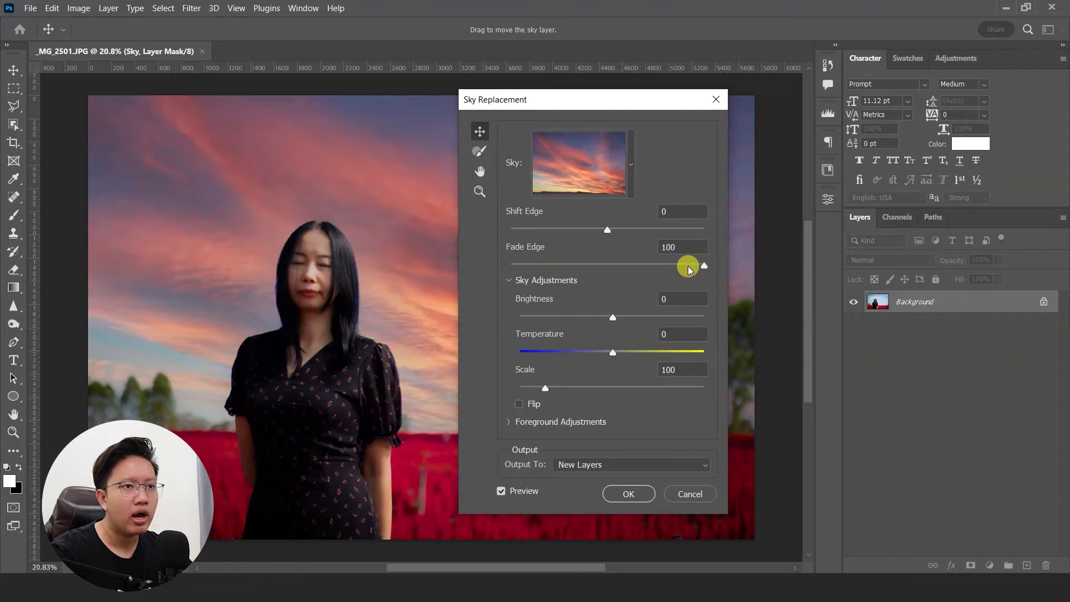
drag(689, 269, 611, 268)
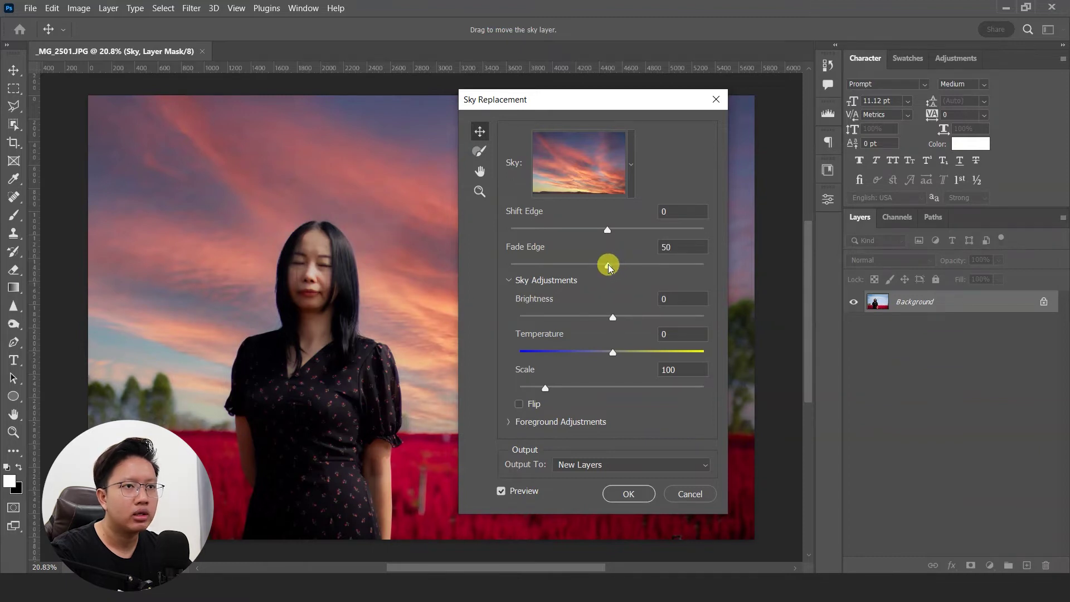
Set the replacement sky to Brightness 15 and Temperature 40 for a warmer look.
click(671, 247)
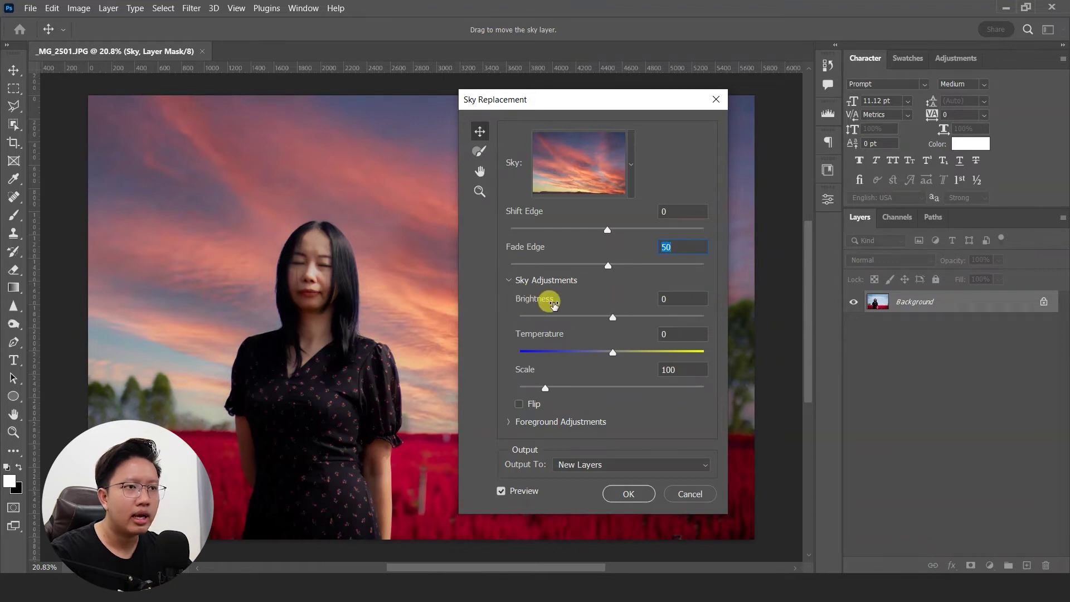
mouse_move(613, 316)
mouse_down()
mouse_move(635, 319)
mouse_move(594, 318)
mouse_up()
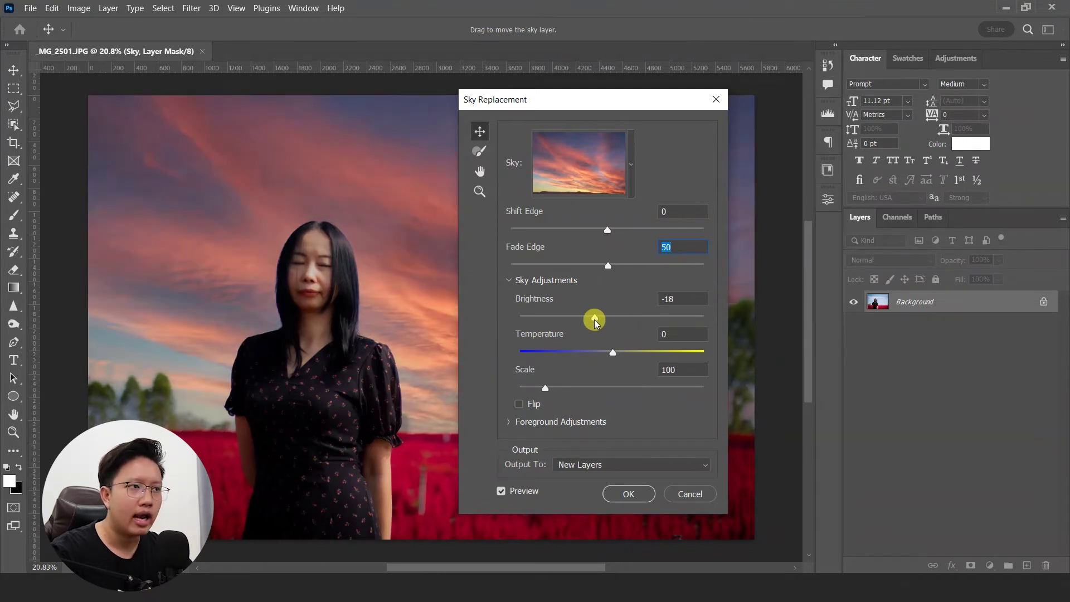
drag(595, 319, 624, 321)
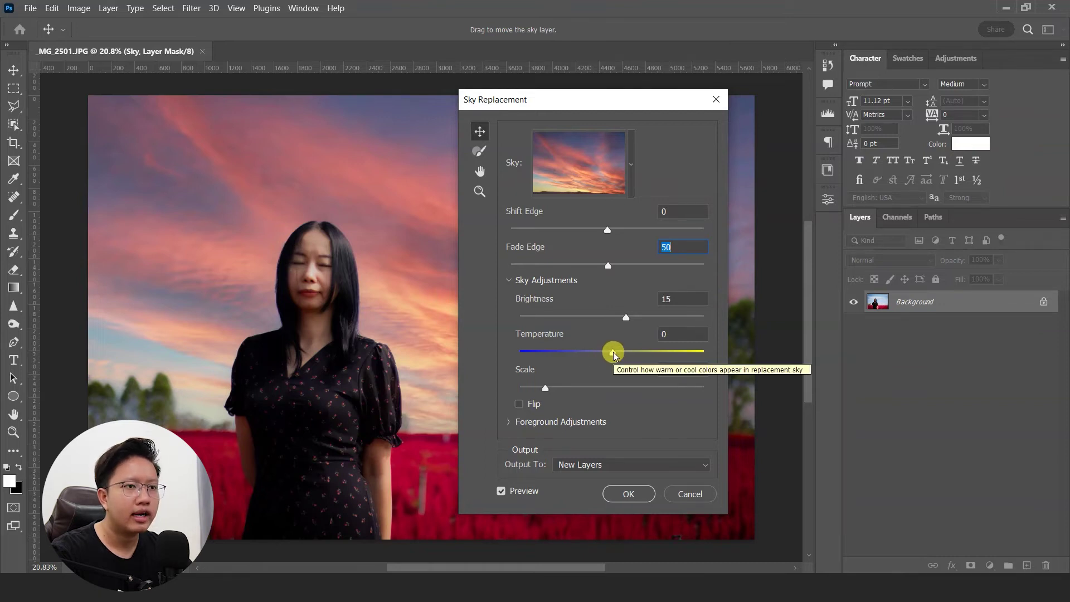
mouse_move(614, 355)
mouse_down()
mouse_move(656, 357)
mouse_move(563, 357)
mouse_up()
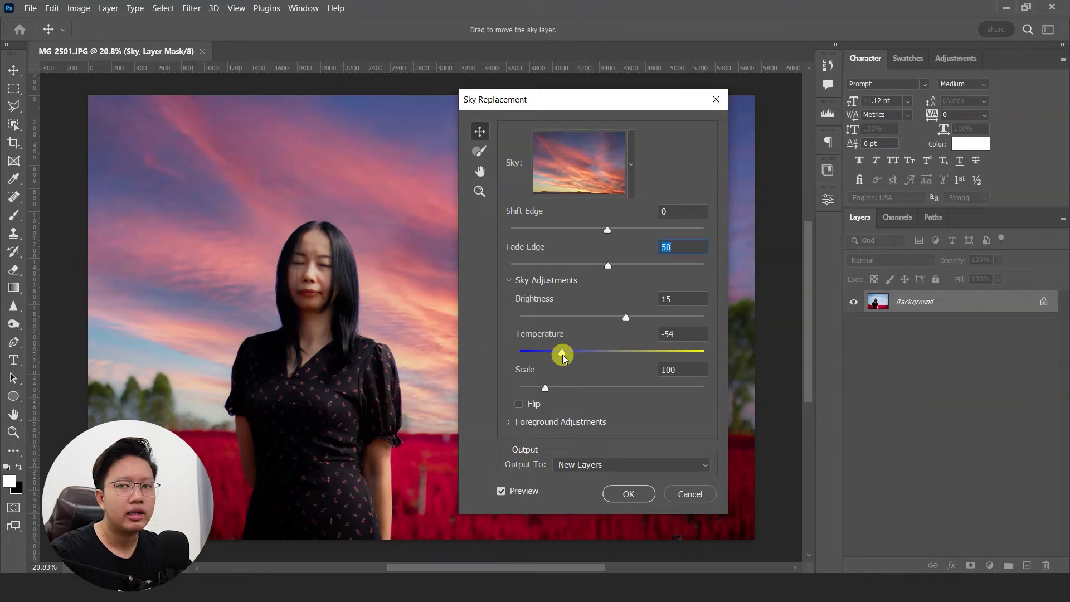
drag(563, 357, 650, 355)
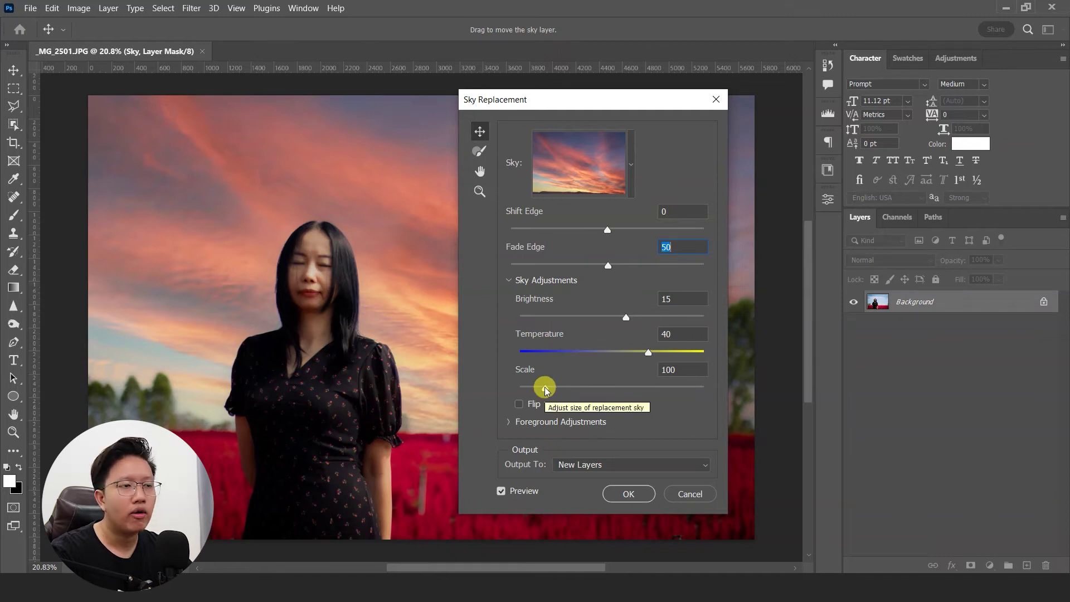
Try the sky at scale 136, then set the Scale back to 100.
mouse_move(545, 386)
mouse_down()
mouse_move(600, 388)
mouse_move(533, 389)
mouse_up()
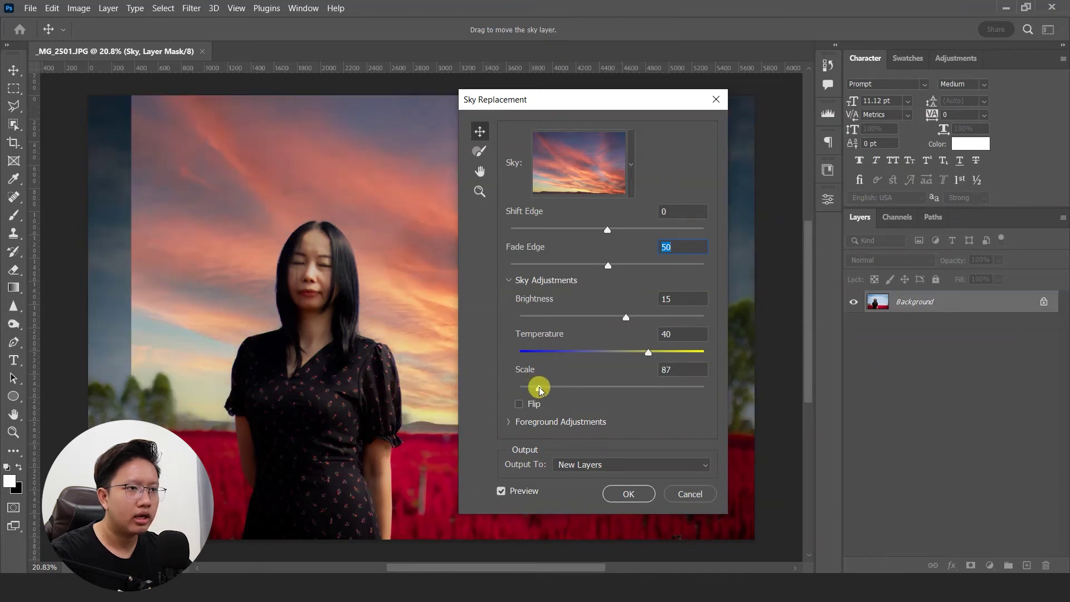
drag(669, 369, 616, 370)
text(100)
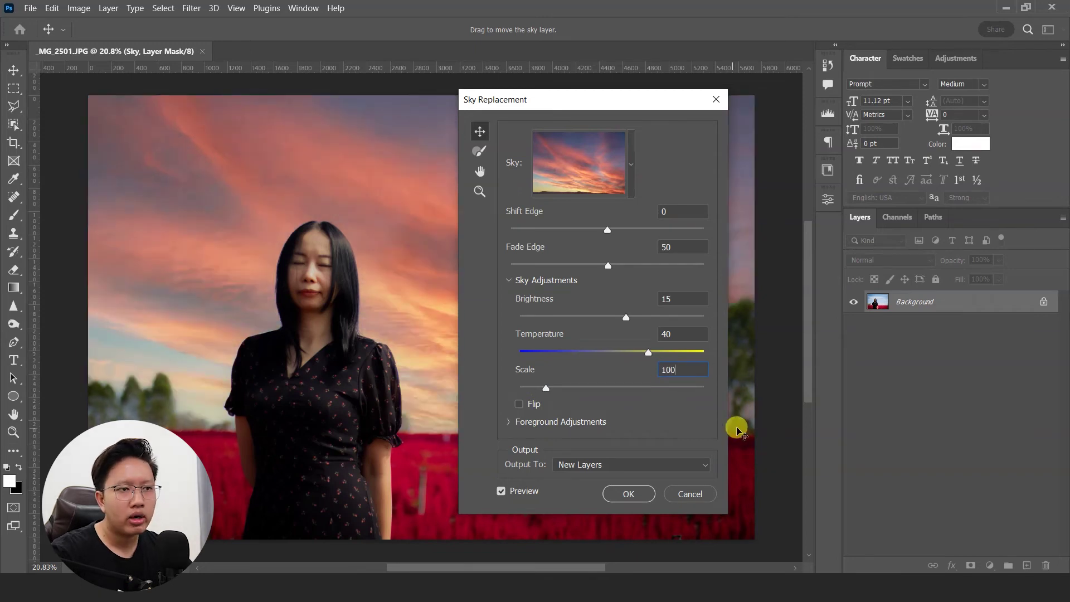
click(693, 410)
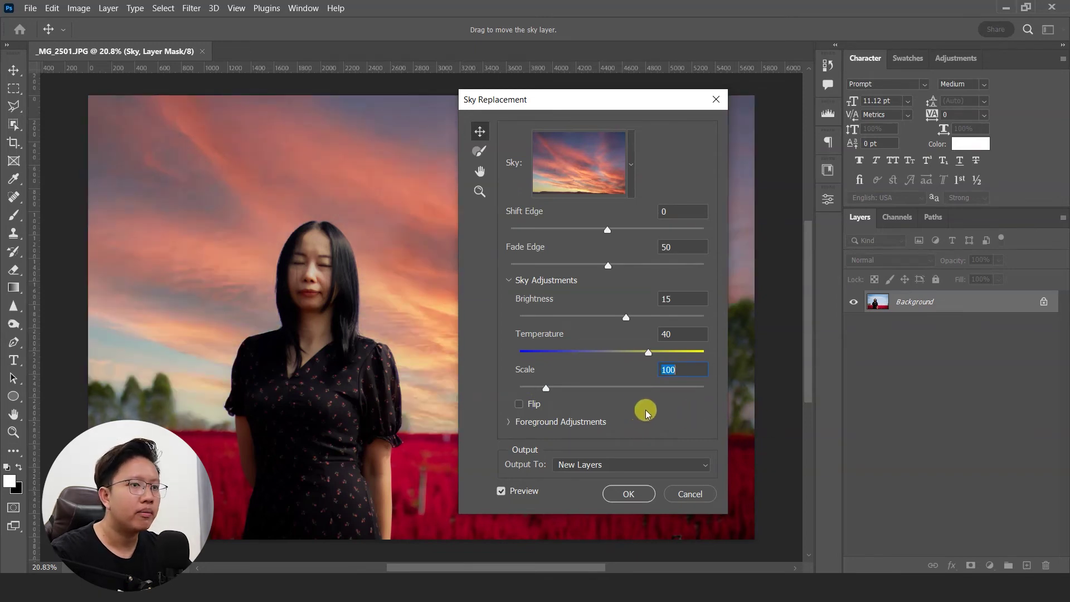
key(Up)
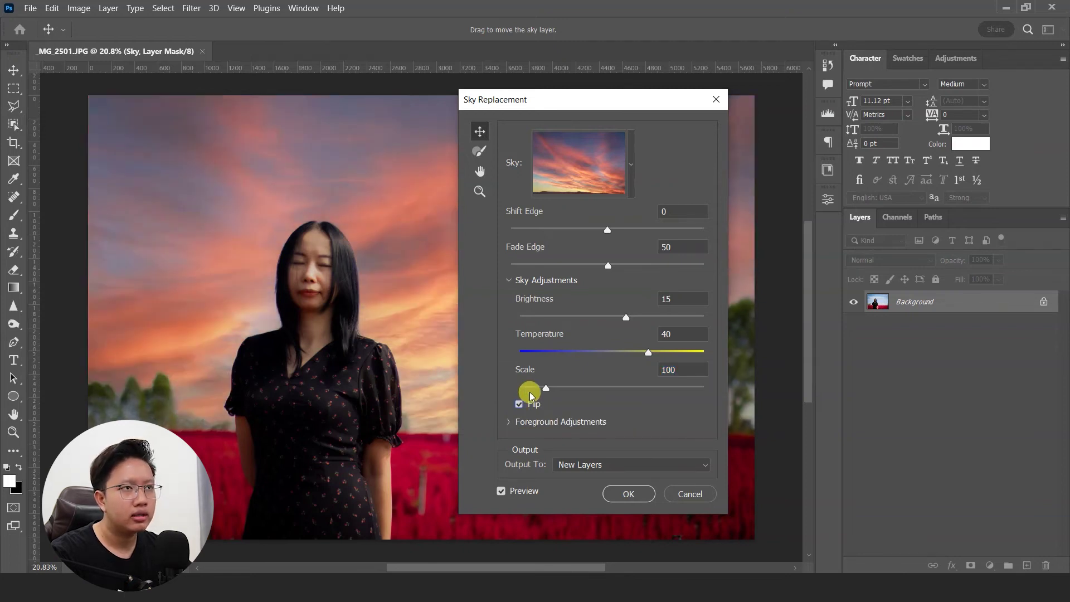
Set Foreground Lighting 62, Edge Lighting 24 and Color Adjustment 6 in Foreground Adjustments.
mouse_move(580, 101)
mouse_down()
mouse_move(759, 108)
mouse_move(722, 104)
mouse_up()
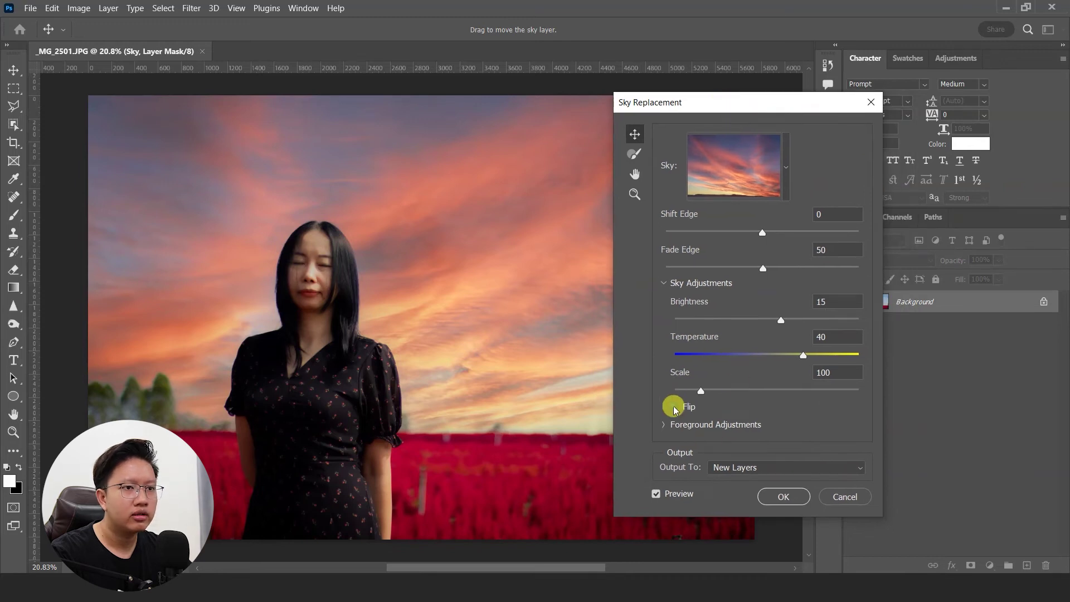
click(576, 426)
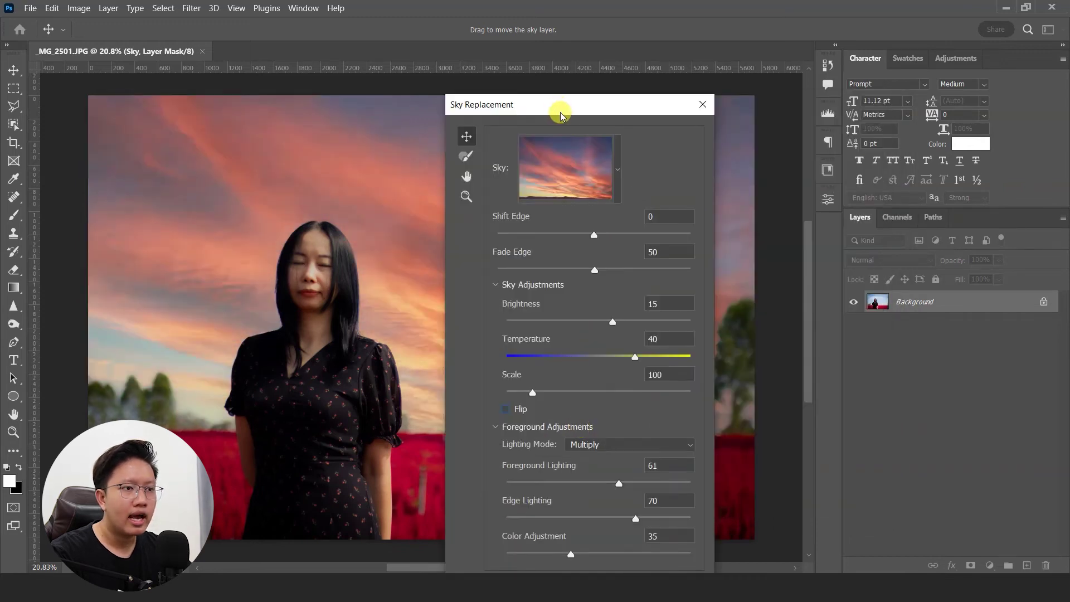
drag(561, 116, 614, 49)
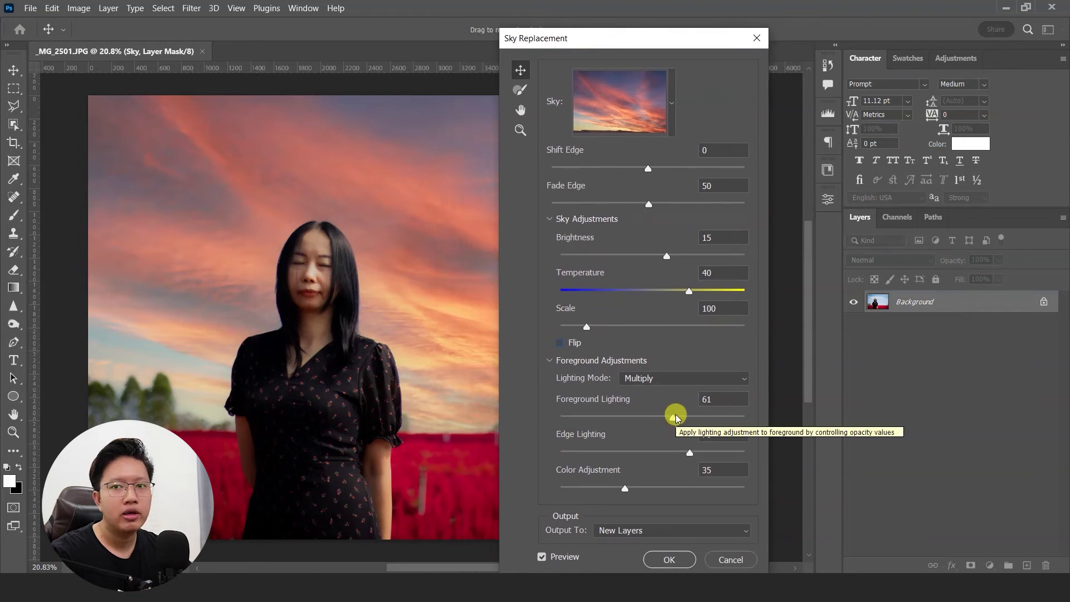
drag(673, 420, 614, 452)
drag(626, 493, 574, 491)
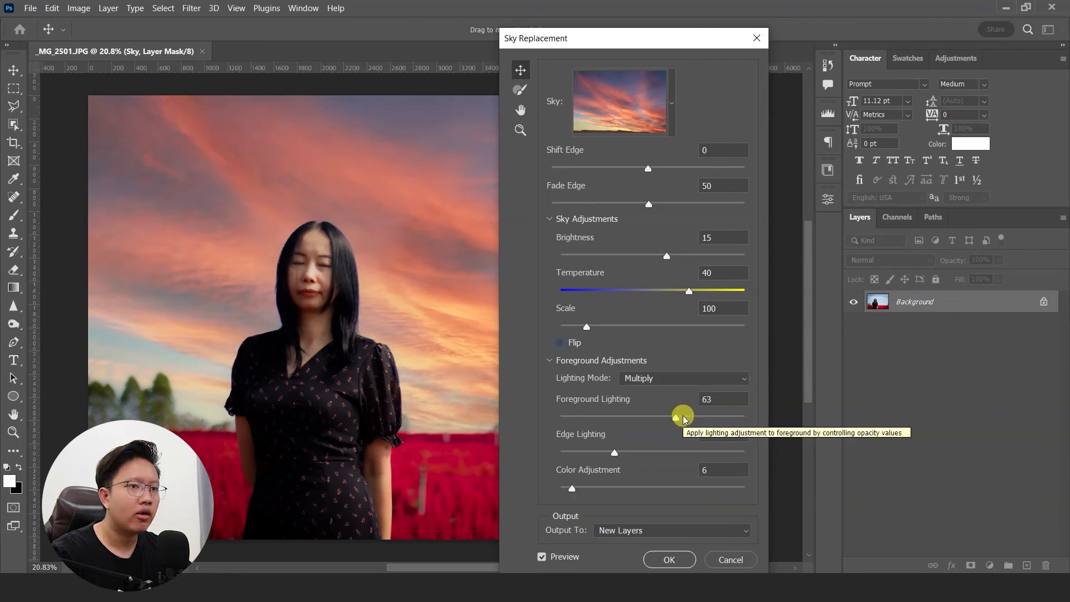
drag(613, 452, 604, 453)
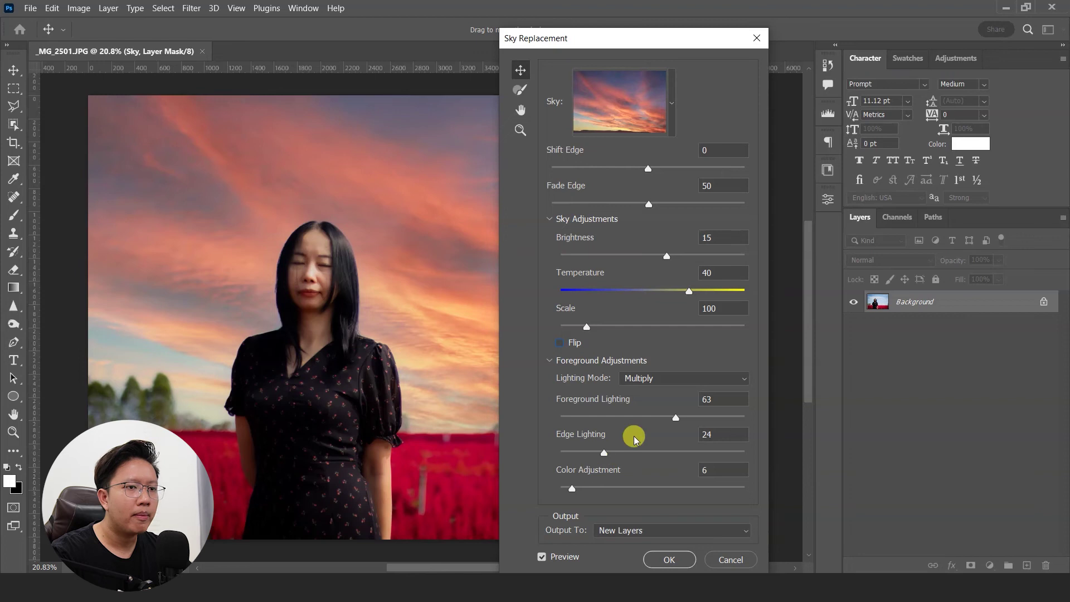
drag(676, 419, 676, 422)
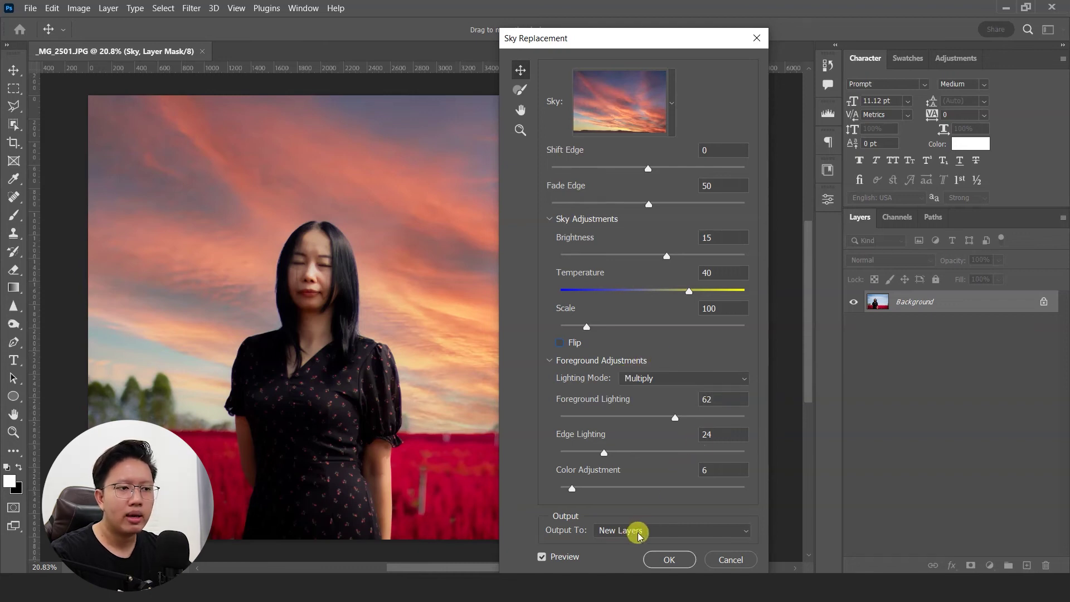
Keep output set to New Layers and apply the sky replacement.
click(610, 533)
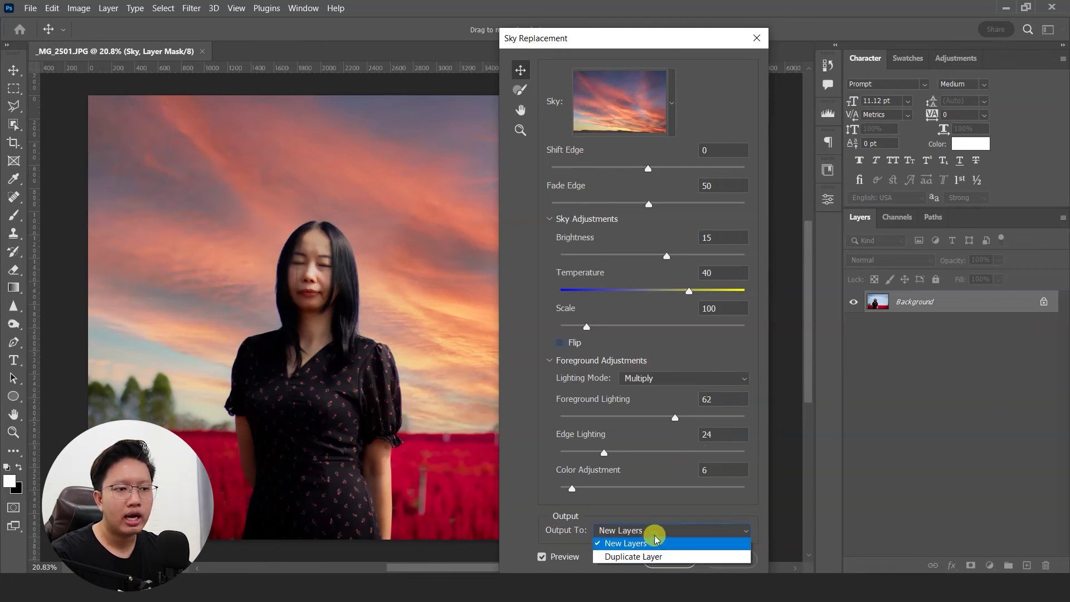
click(651, 547)
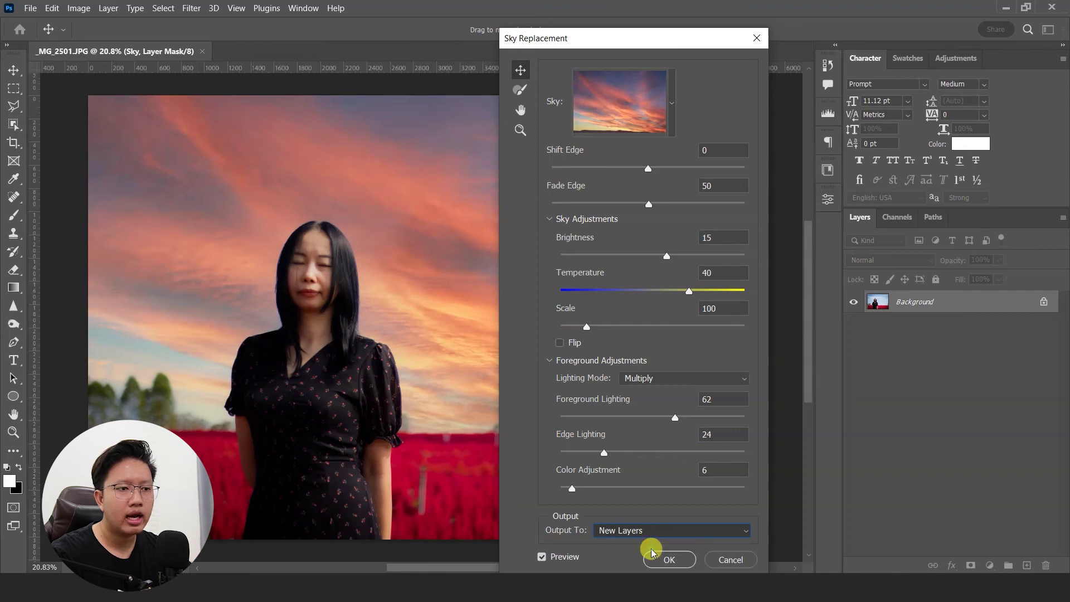
click(673, 560)
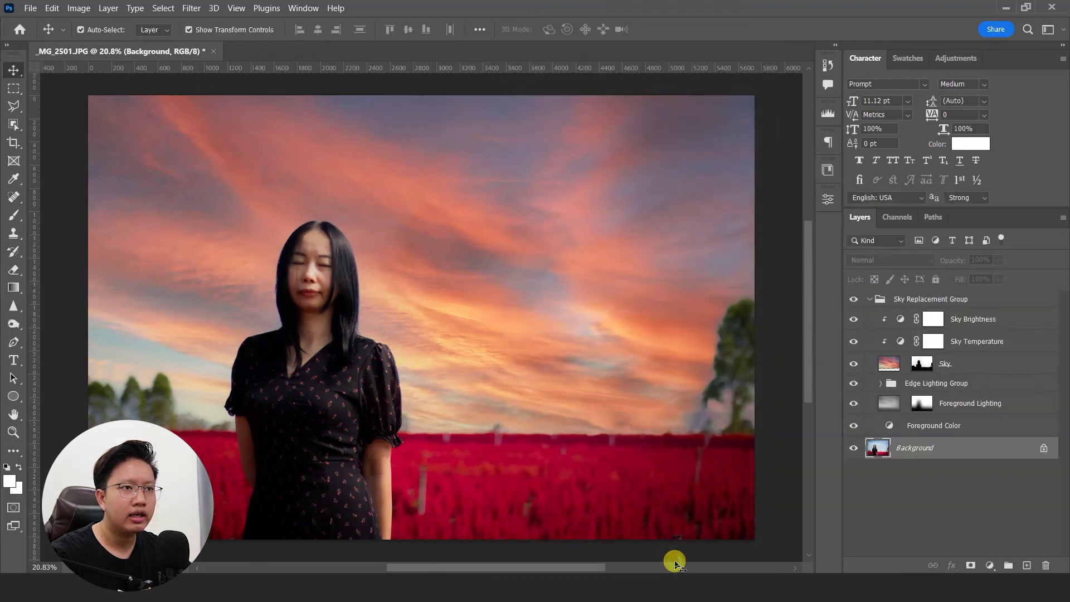
Expand Sky Replacement Group and raise the Sky Brightness layer's Brightness to 48.
click(929, 301)
click(871, 300)
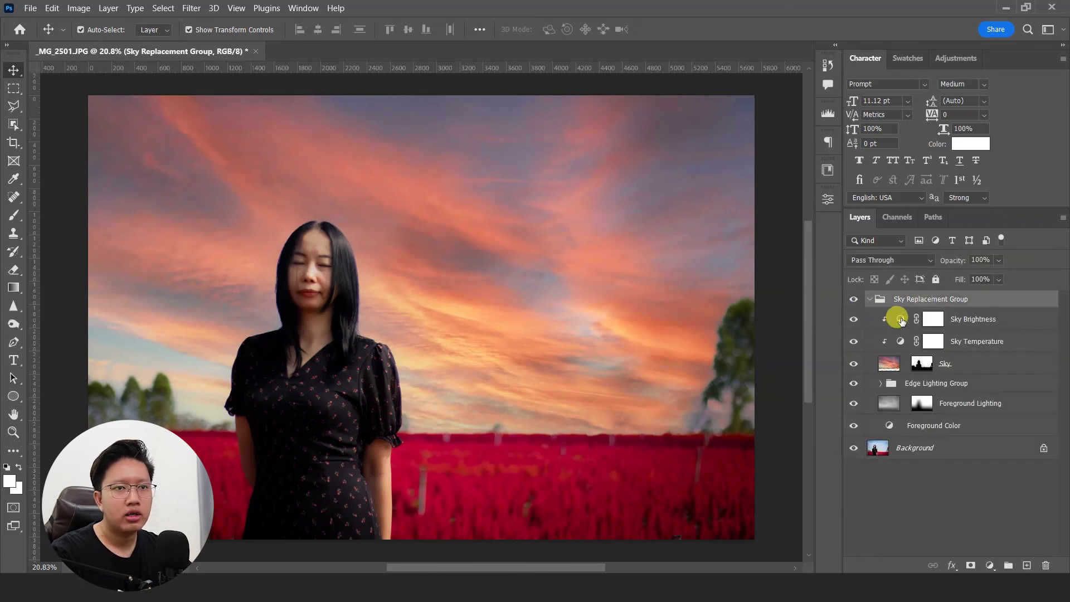
double_click(901, 319)
click(901, 320)
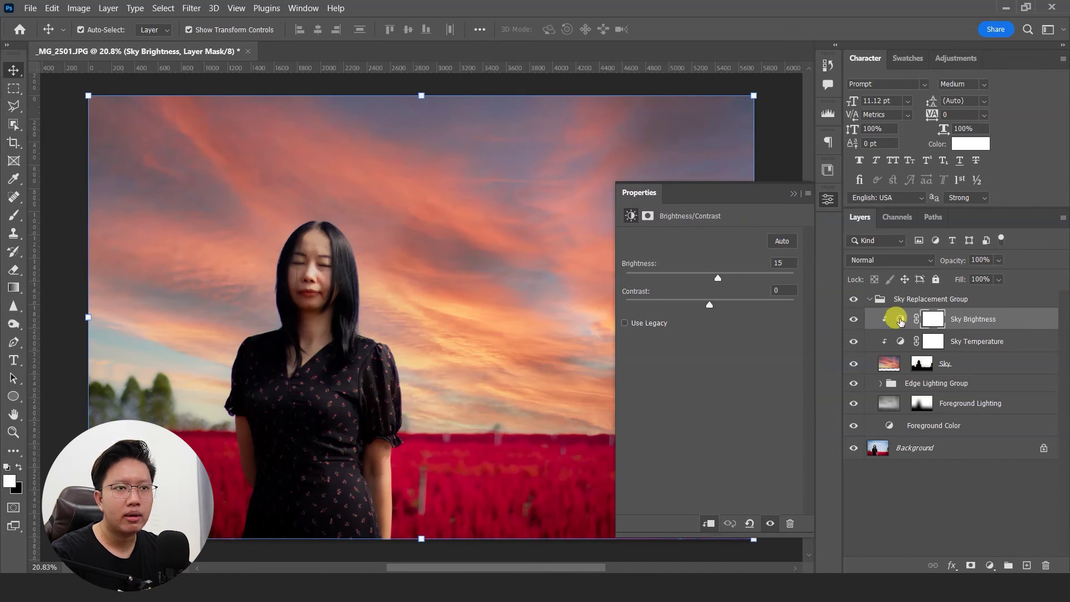
mouse_move(719, 280)
mouse_down()
mouse_move(695, 275)
mouse_move(750, 277)
mouse_move(725, 282)
mouse_move(801, 300)
mouse_move(723, 306)
mouse_up()
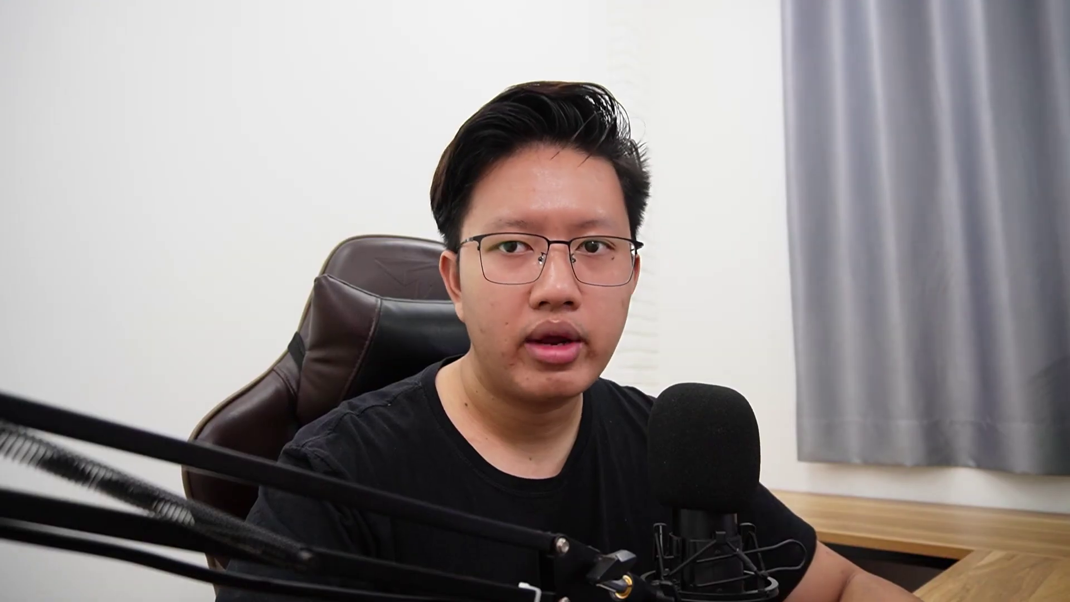